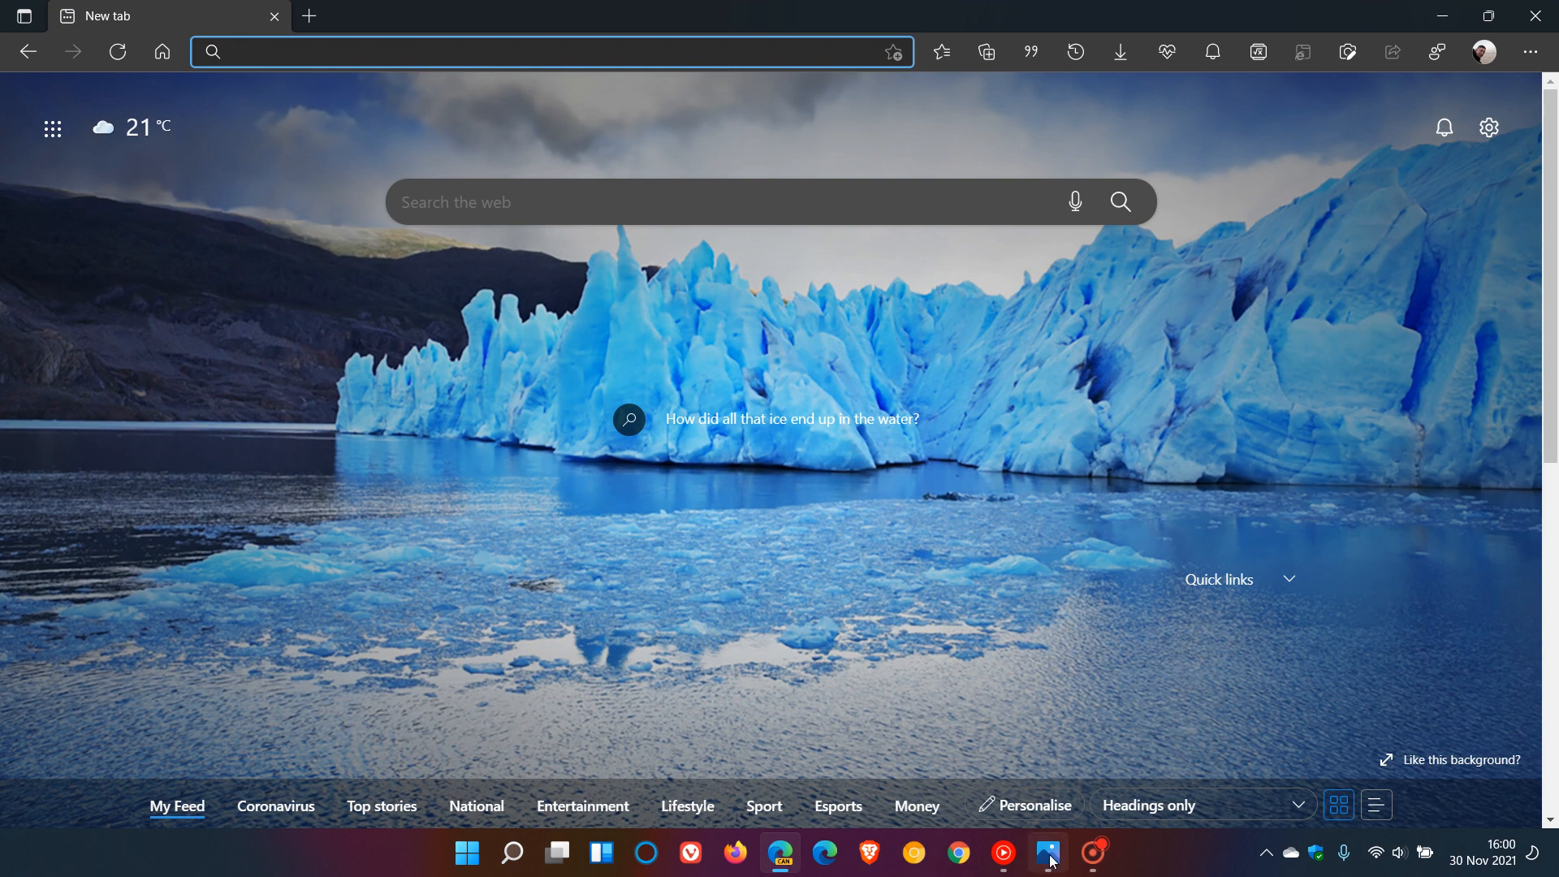
- Switch to Photos and show the Clarity Boost comparison image 1.png fullscreen
key("alt+Tab")
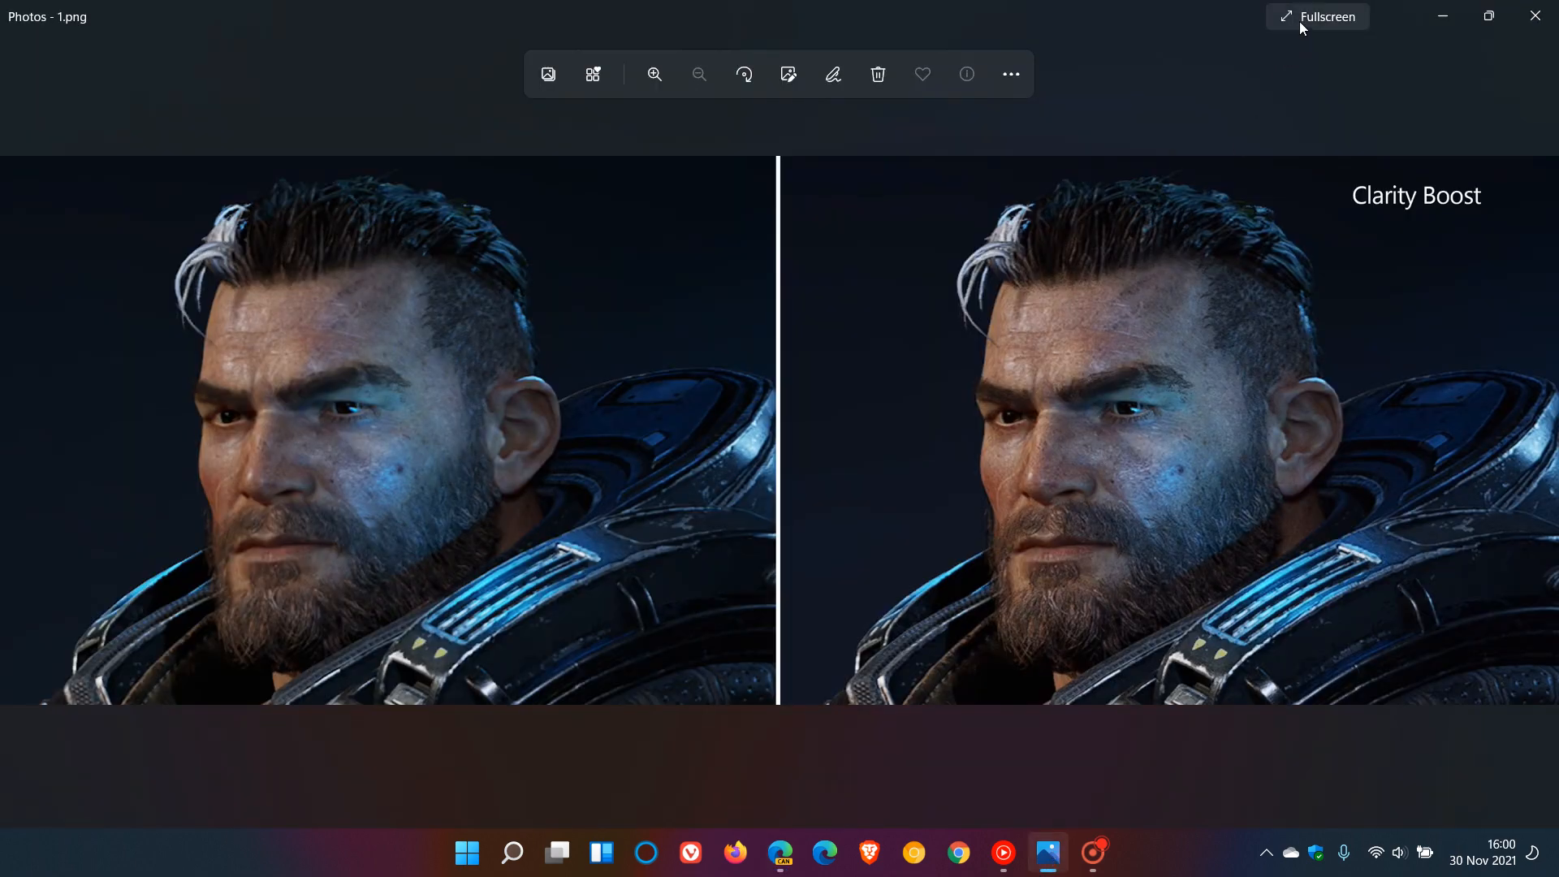
left_click(1299, 21)
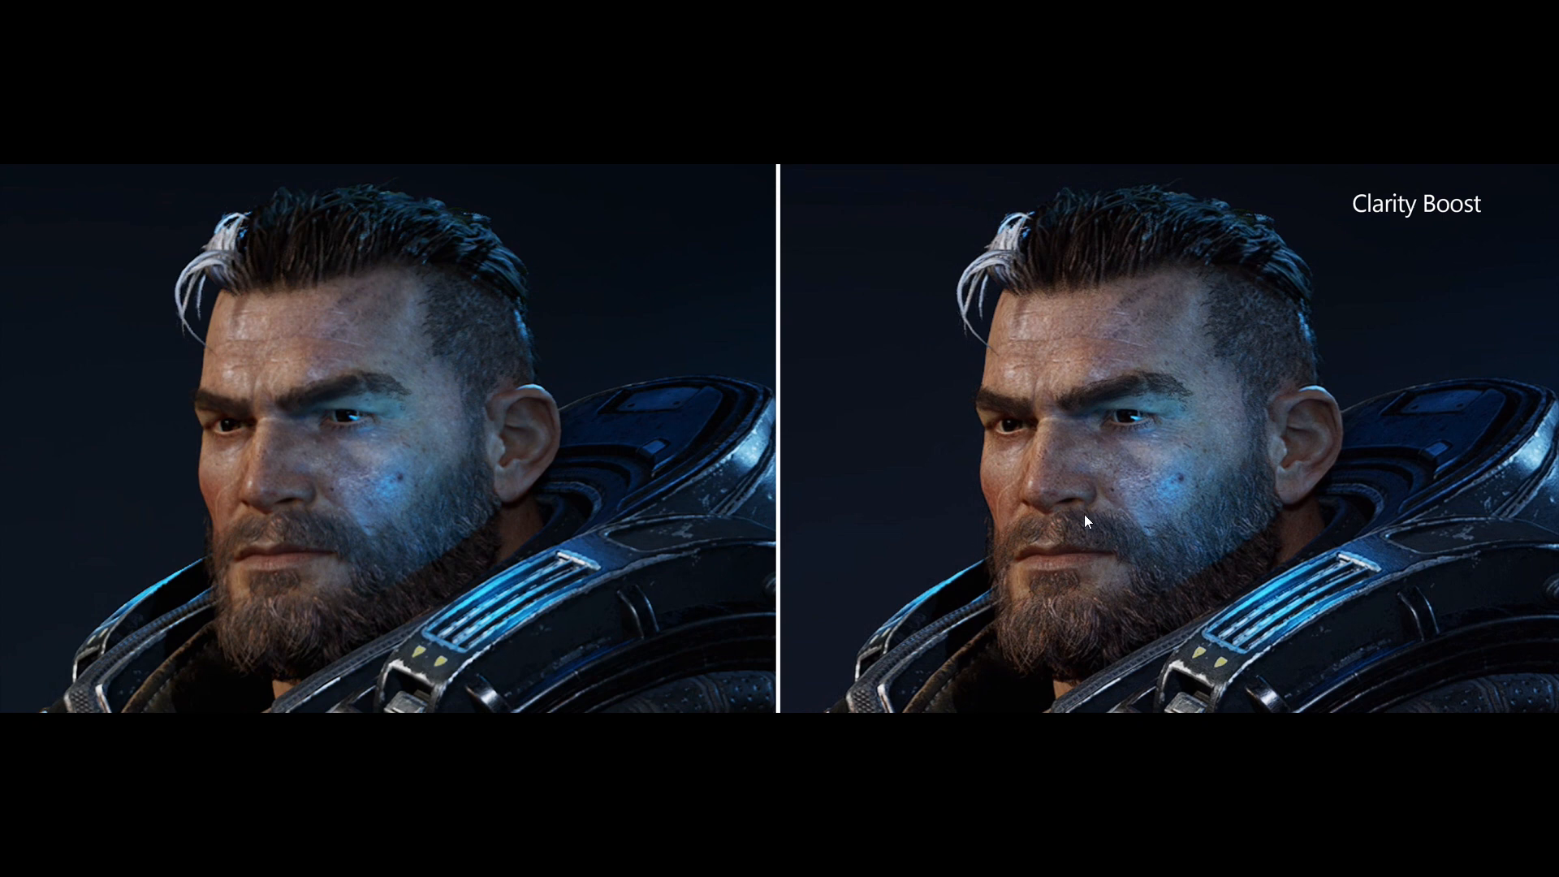
- Leave fullscreen and minimize the Photos window, returning to the Edge new tab page
key("Escape")
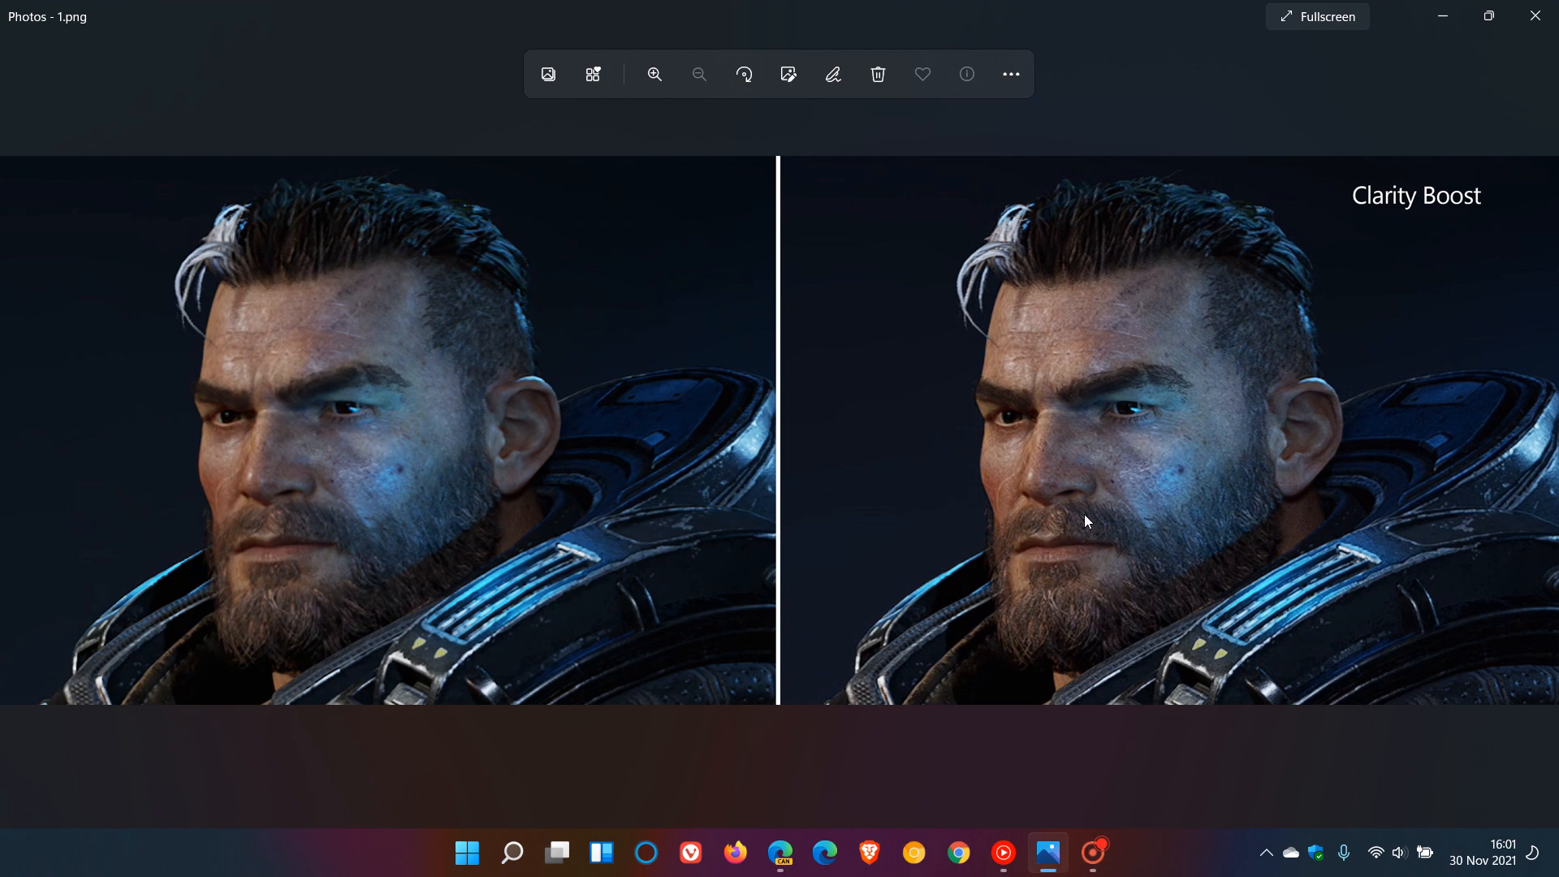
left_click(1447, 21)
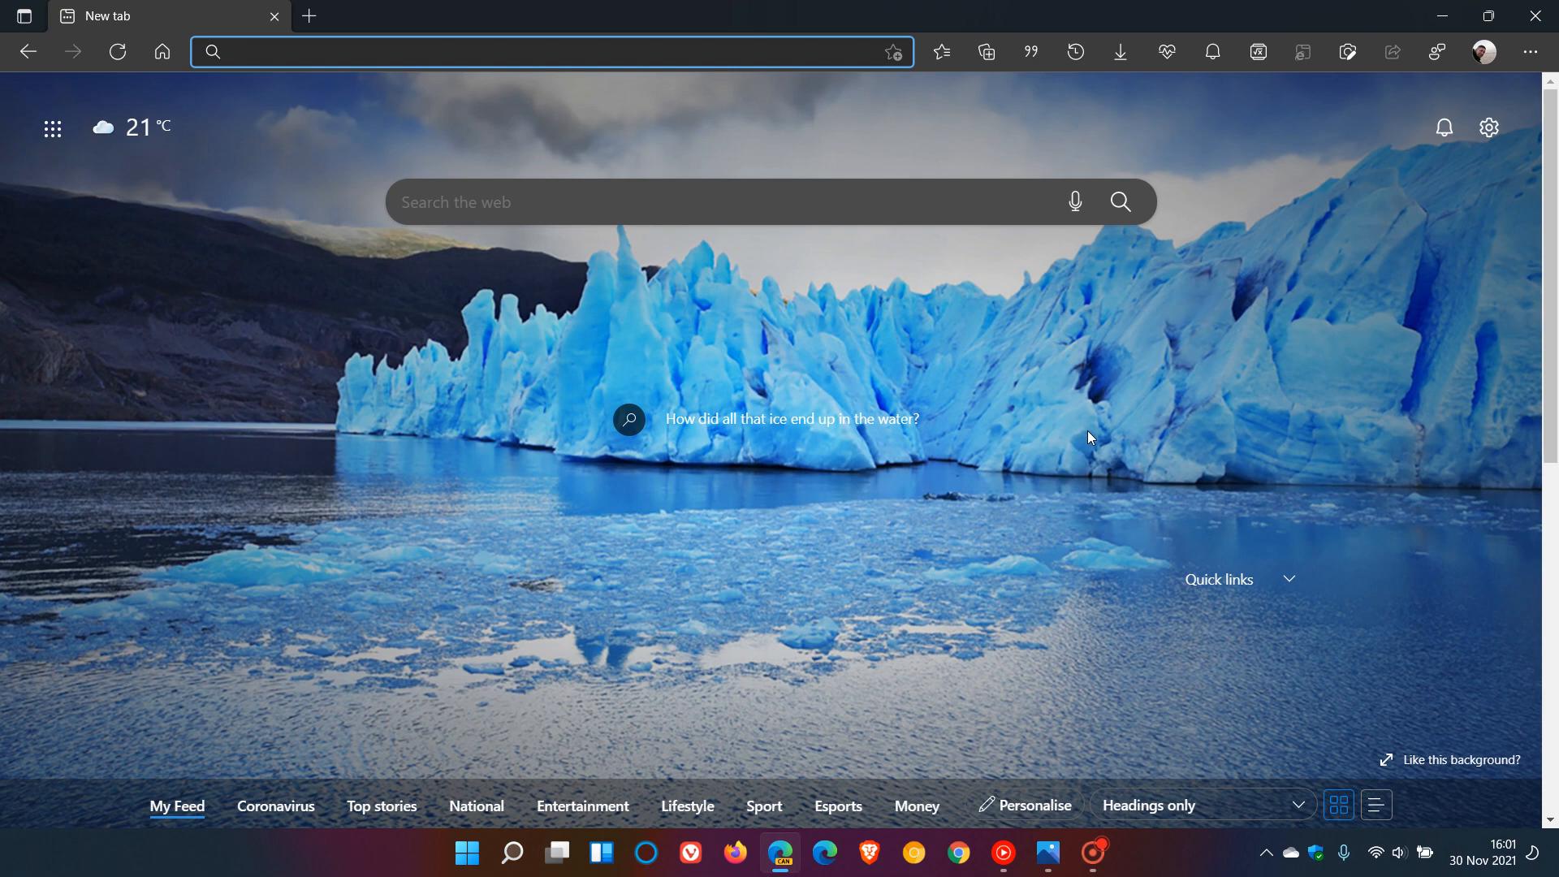
left_click(1530, 52)
mouse_move(1267, 764)
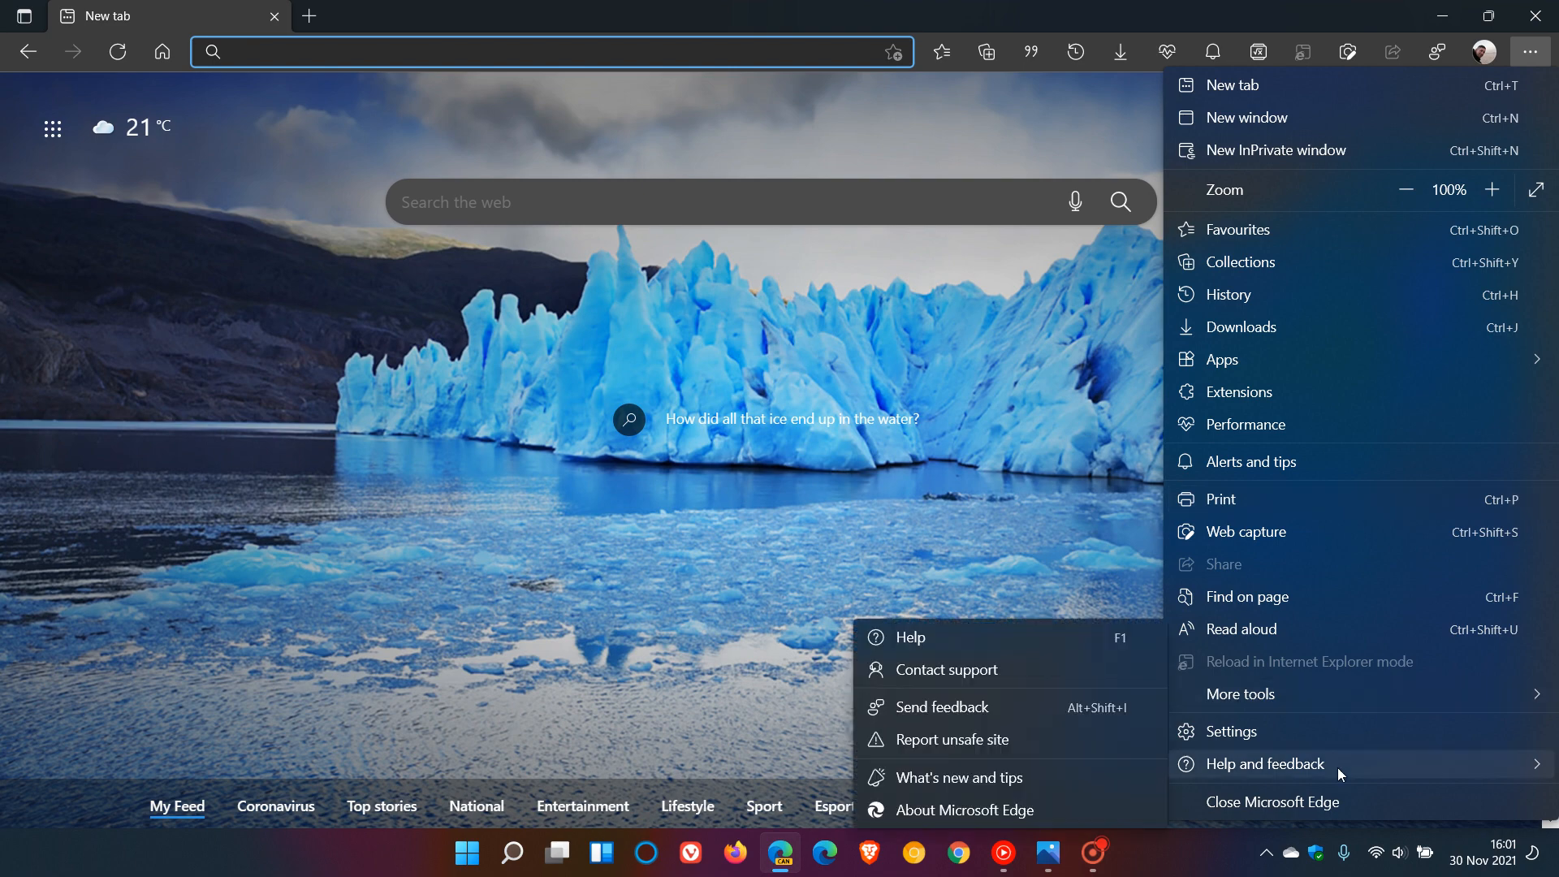
left_click(1099, 810)
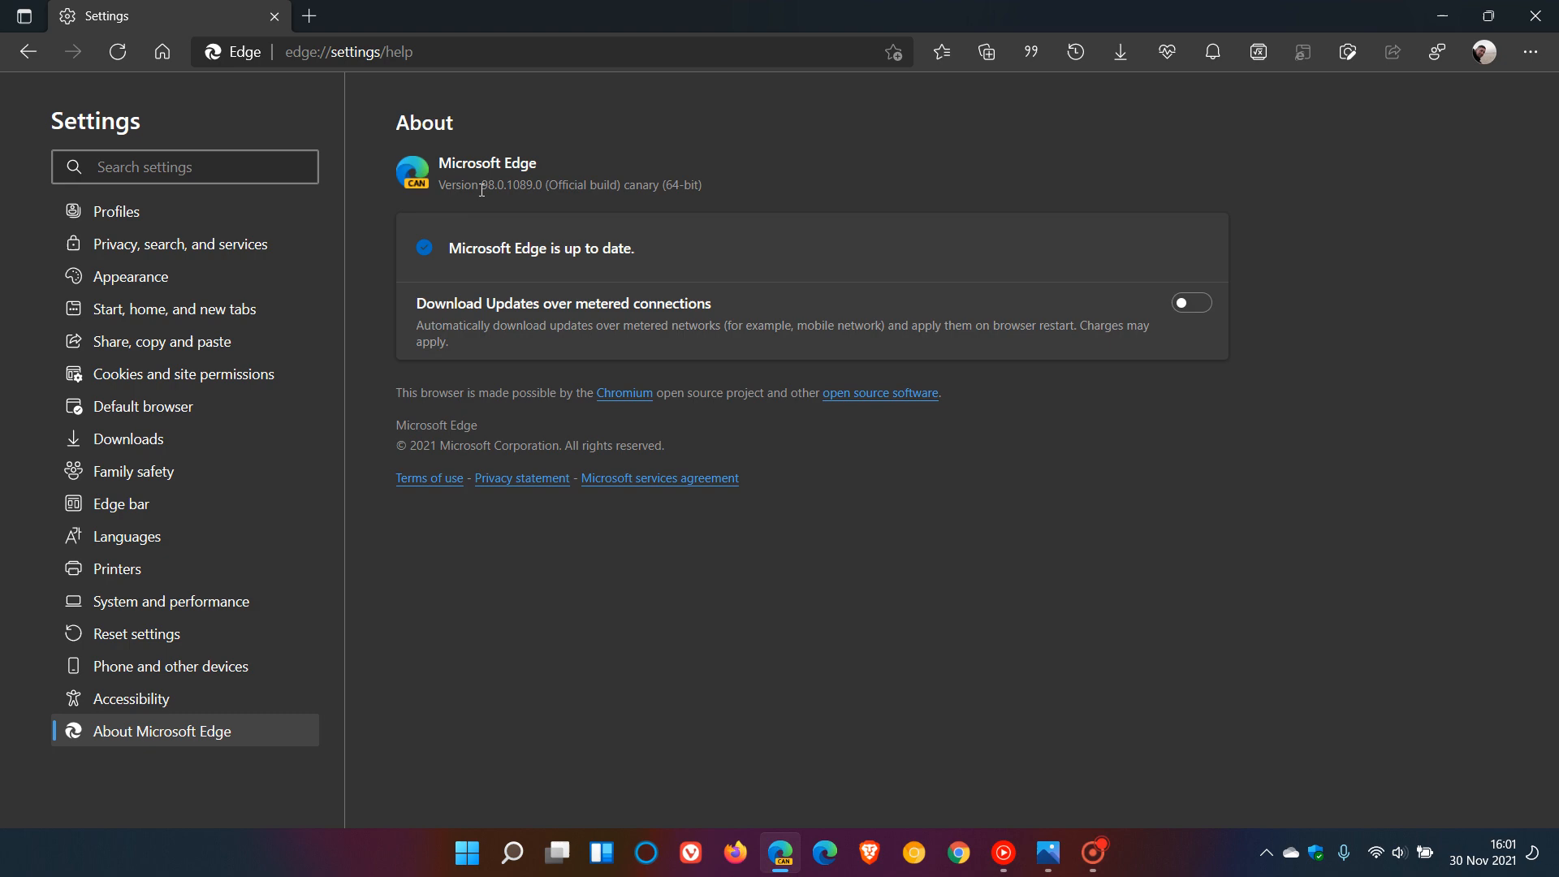
left_click(162, 52)
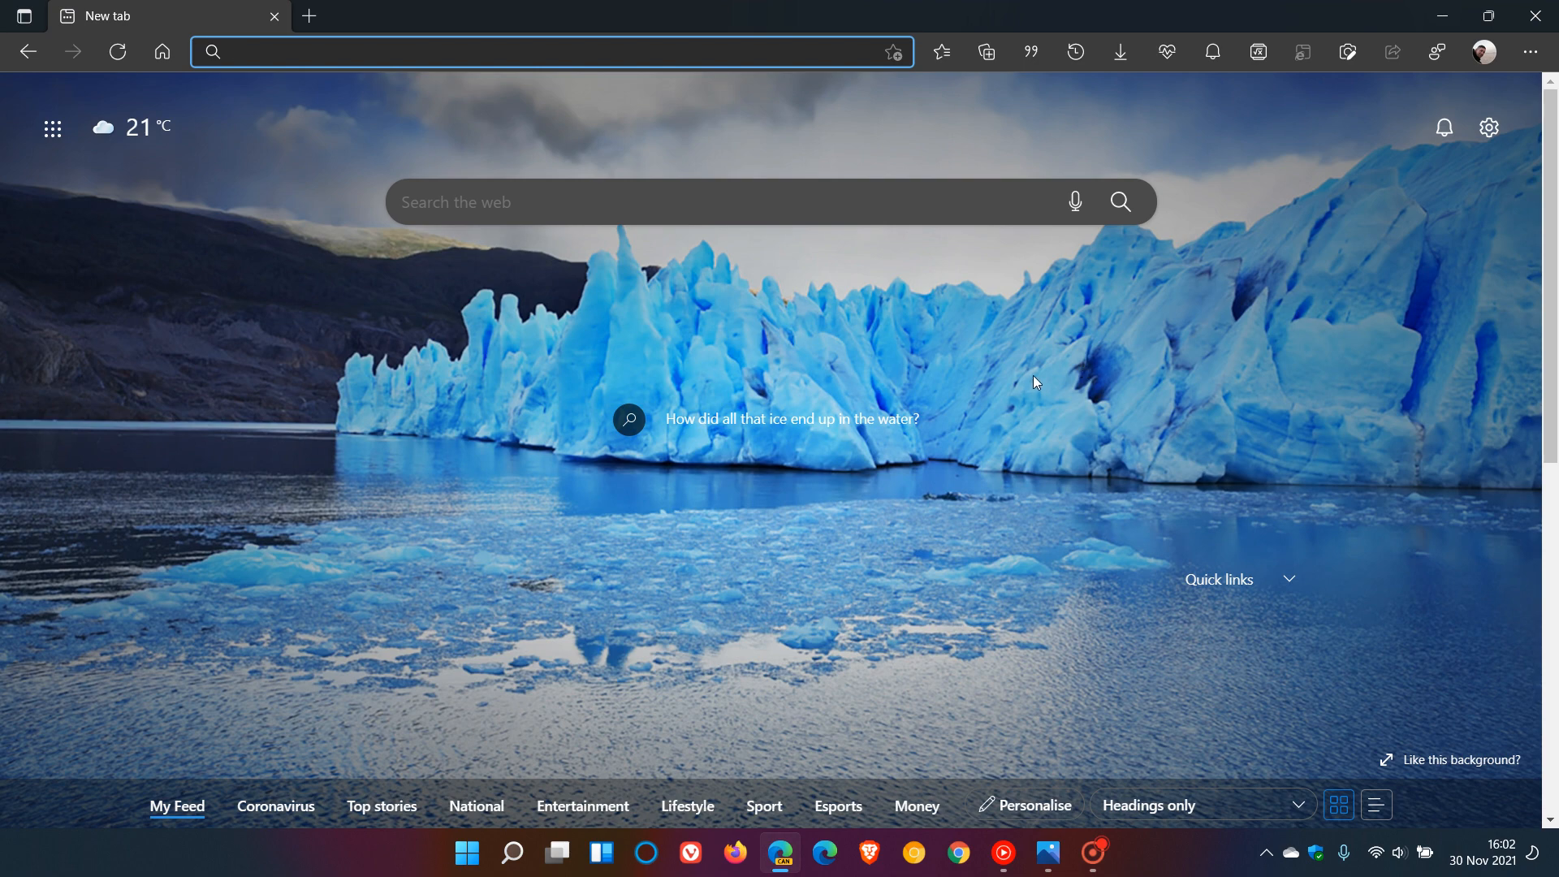
right_click(367, 55)
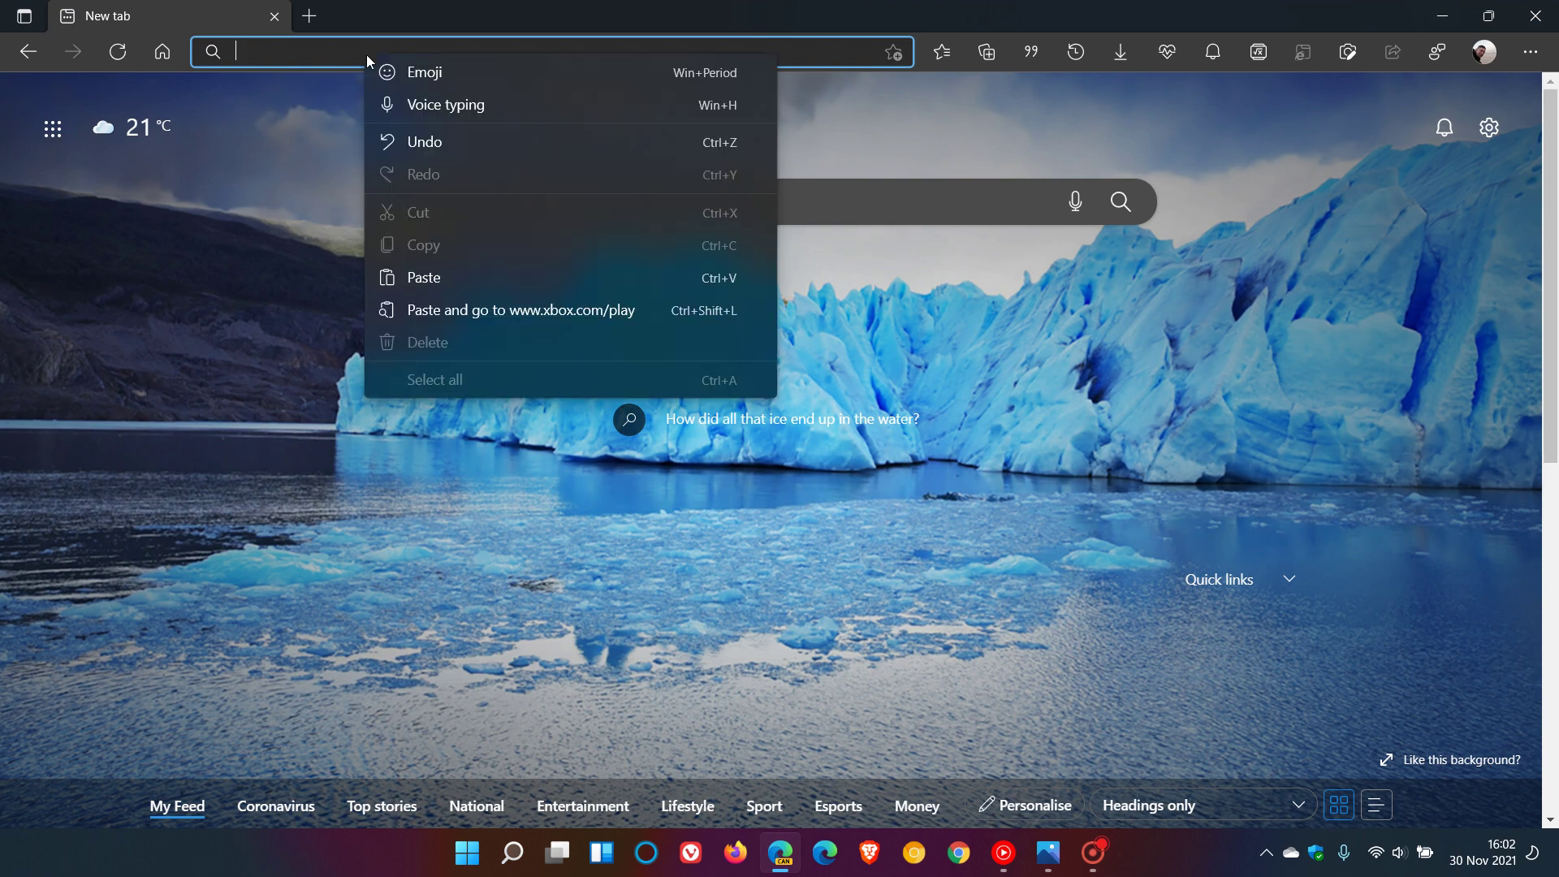
left_click(466, 282)
key("Return")
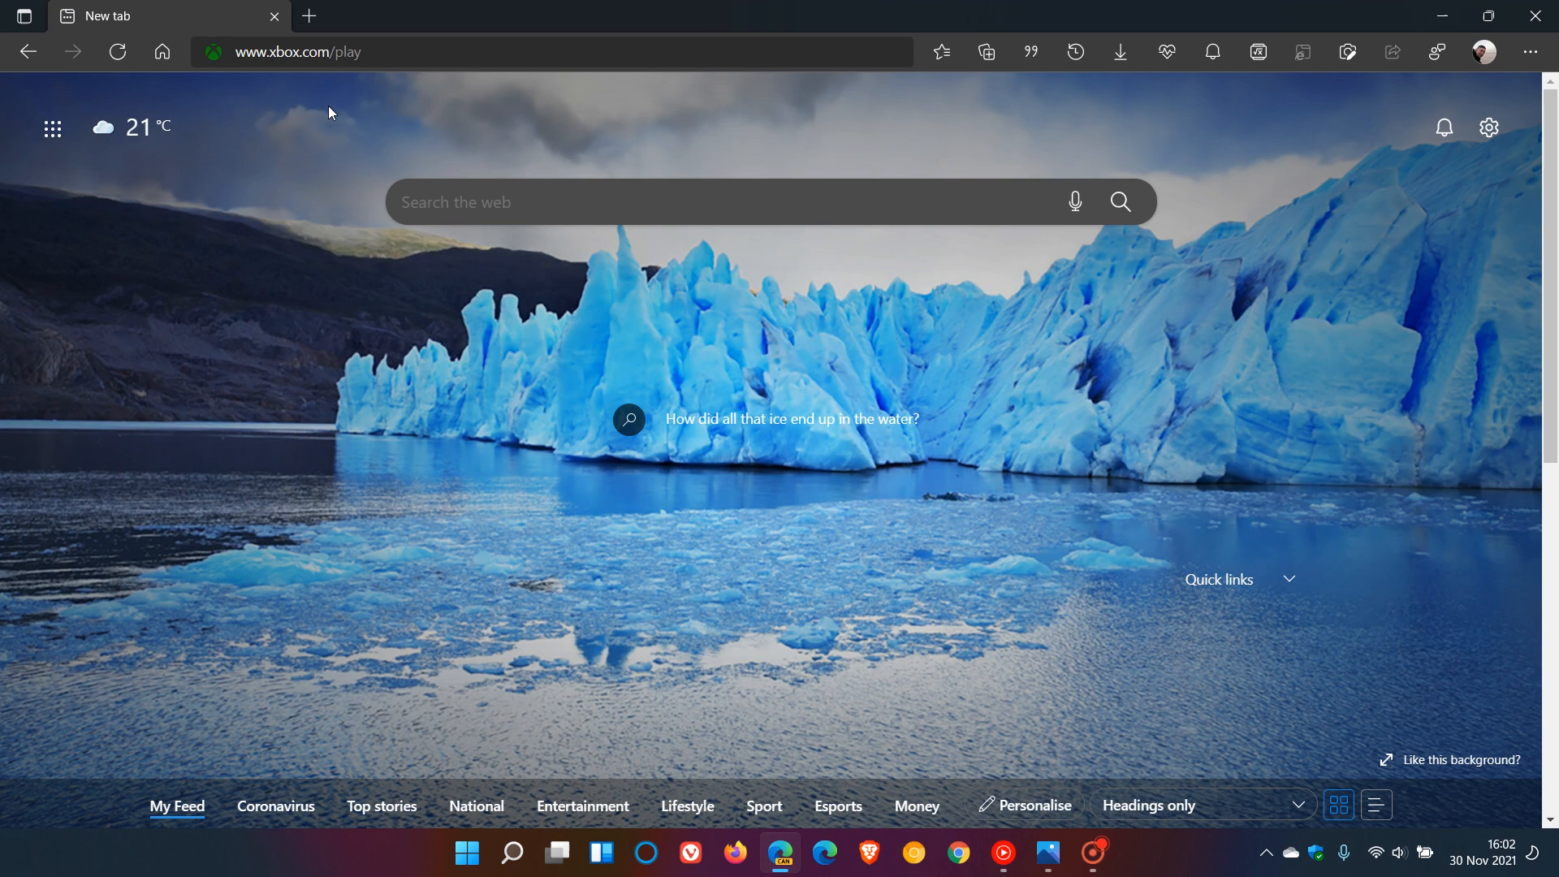
- Load Xbox Cloud Gaming (Beta) from Favourites and briefly check the account profile panel
left_click(942, 55)
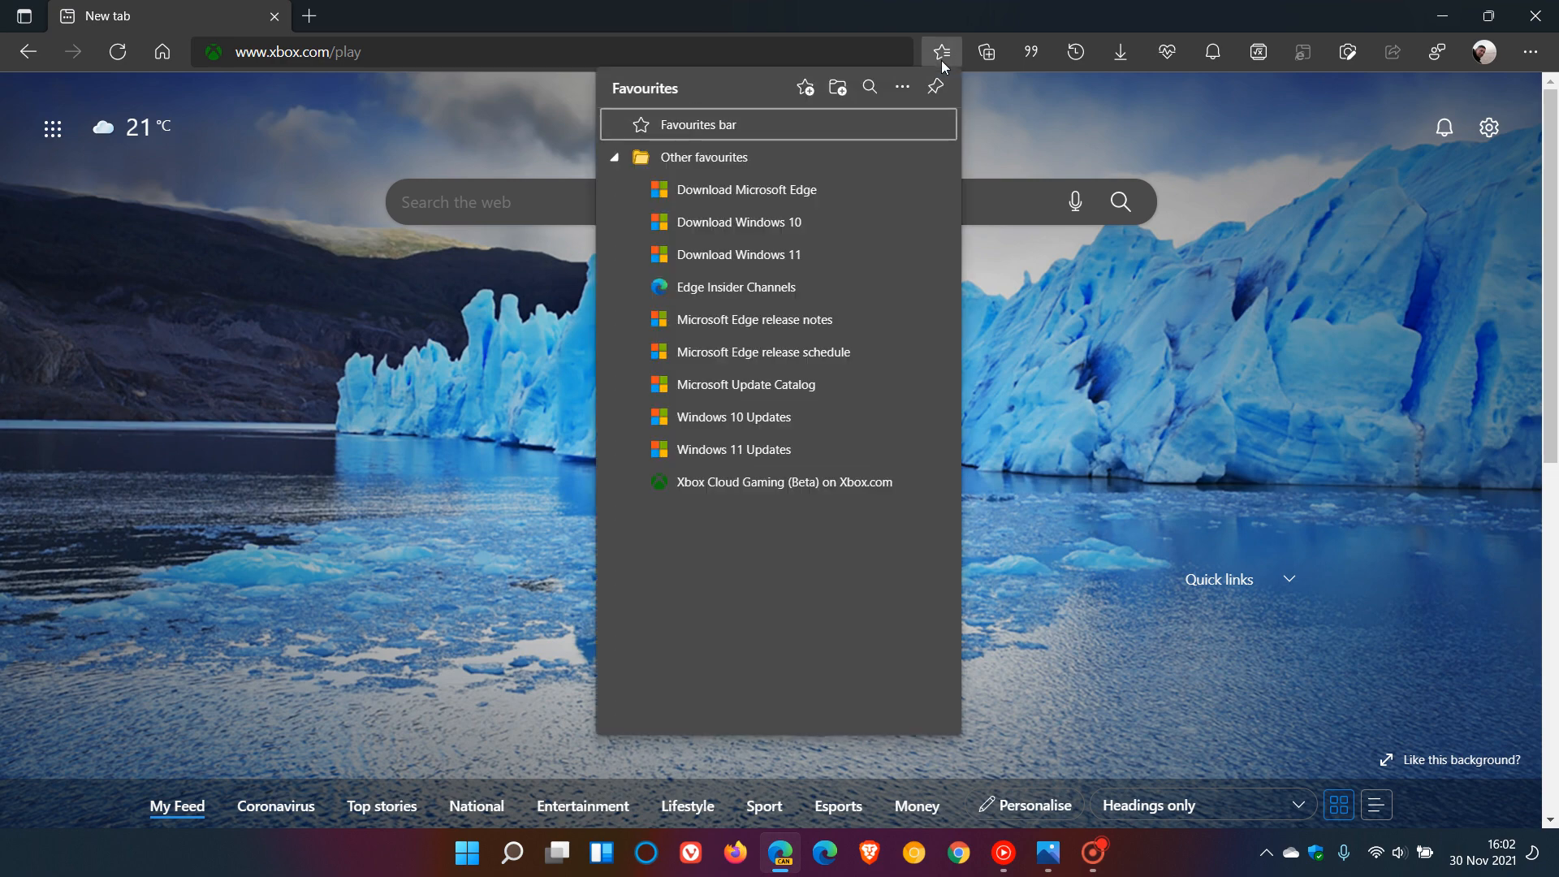
left_click(844, 484)
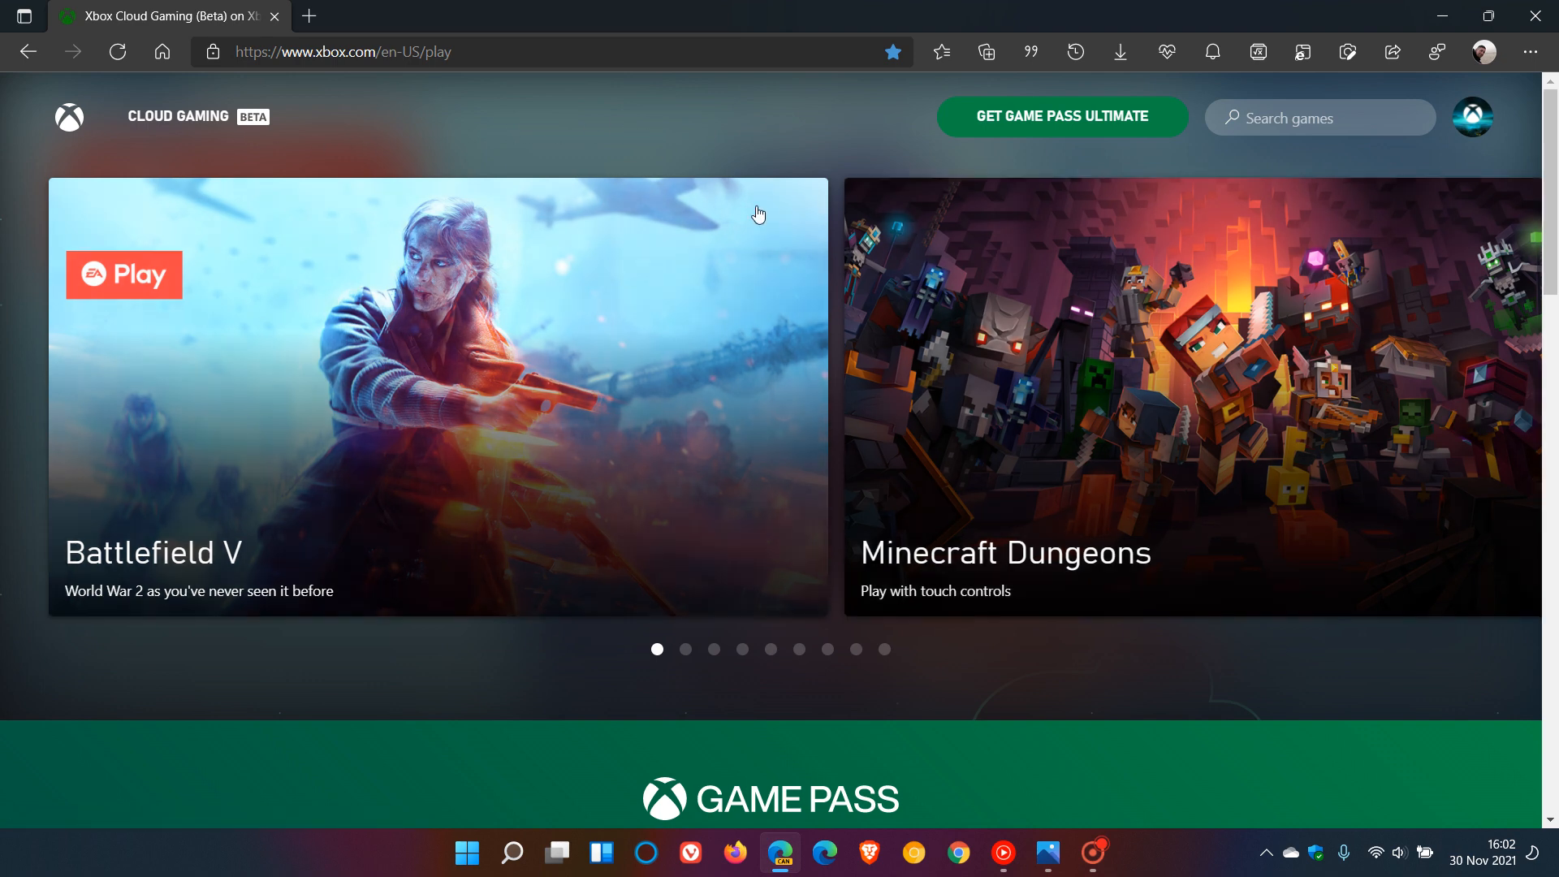
left_click(1473, 117)
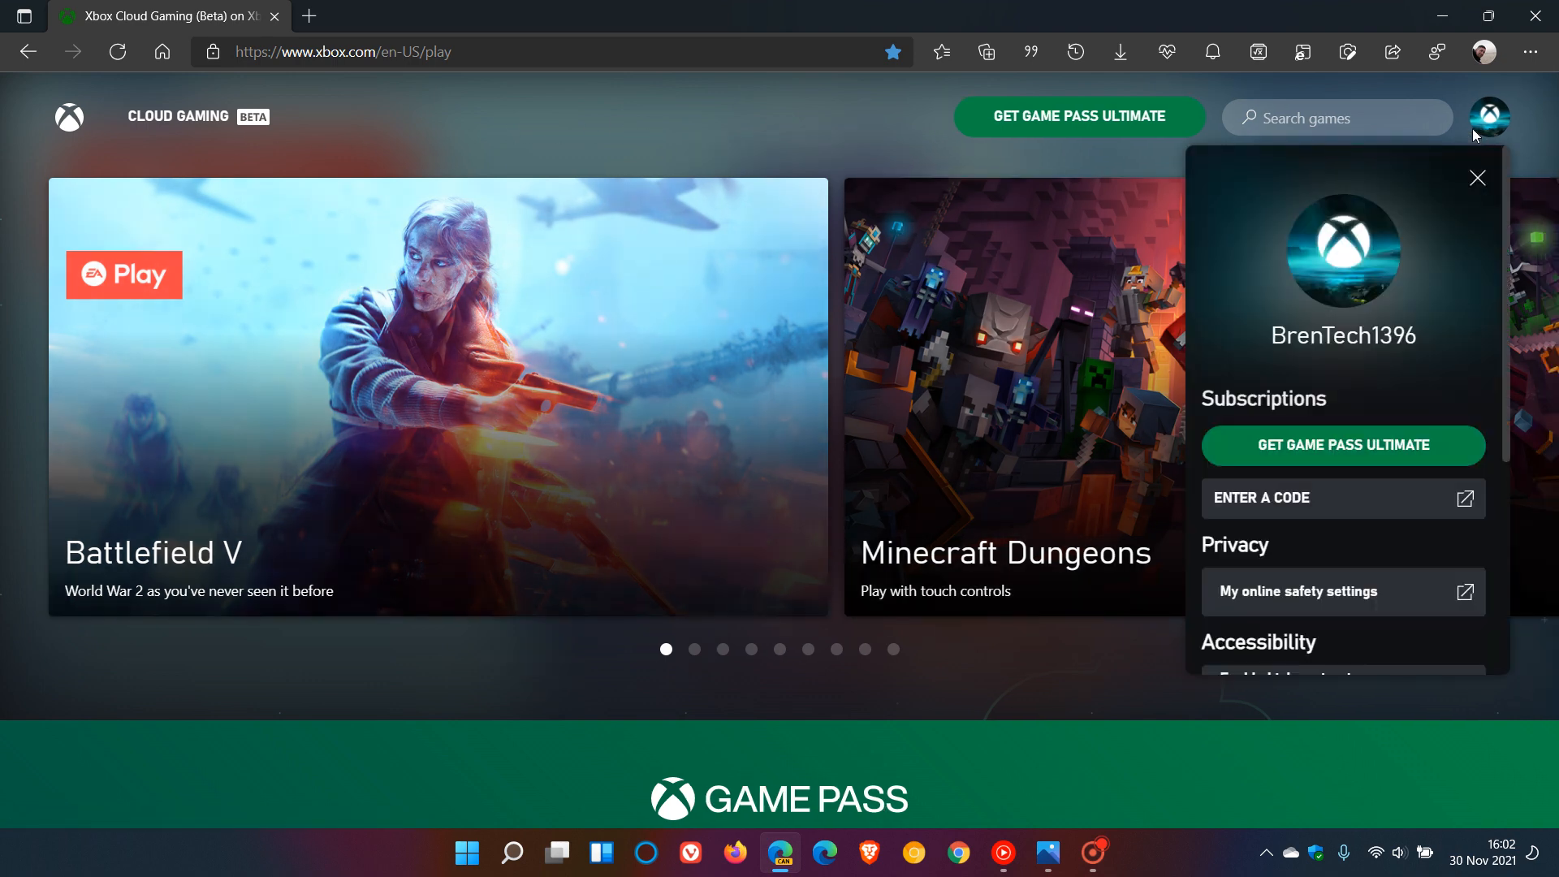
left_click(689, 146)
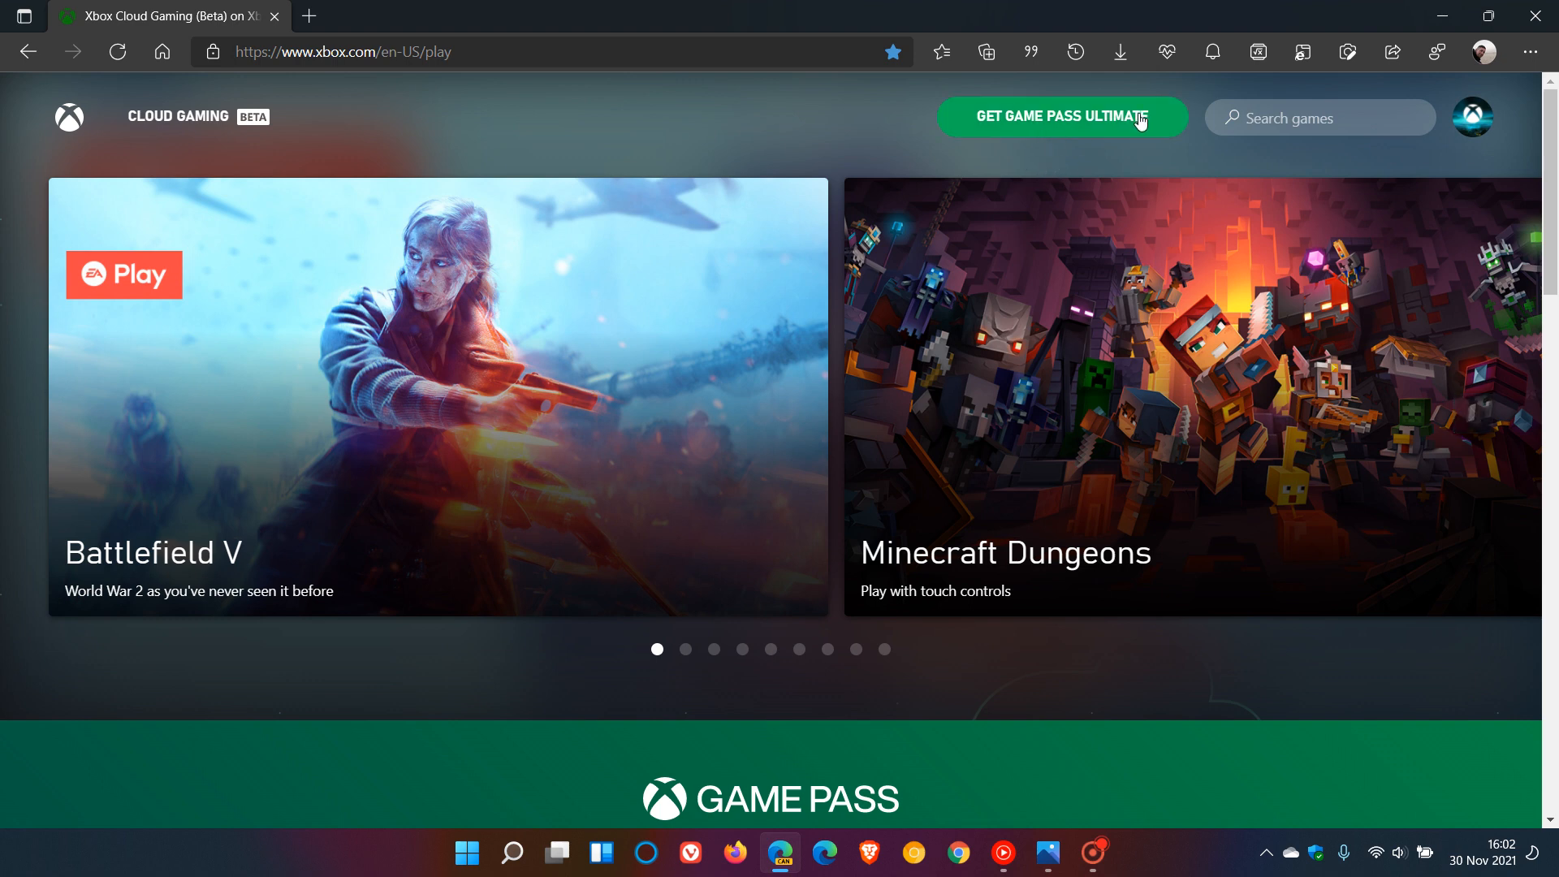
mouse_move(1529, 51)
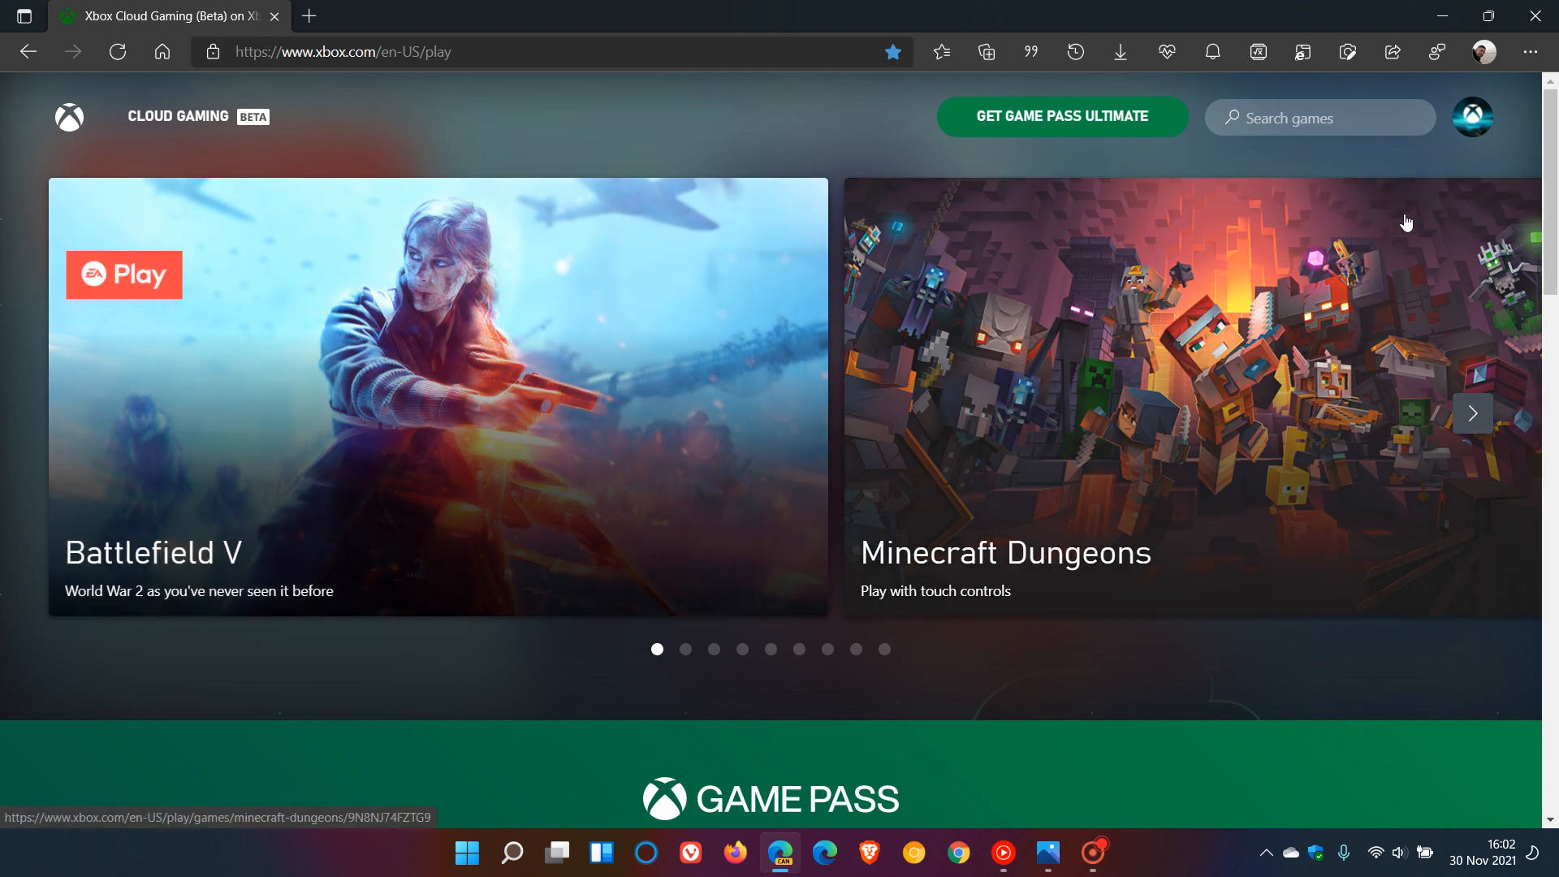
left_click(1530, 59)
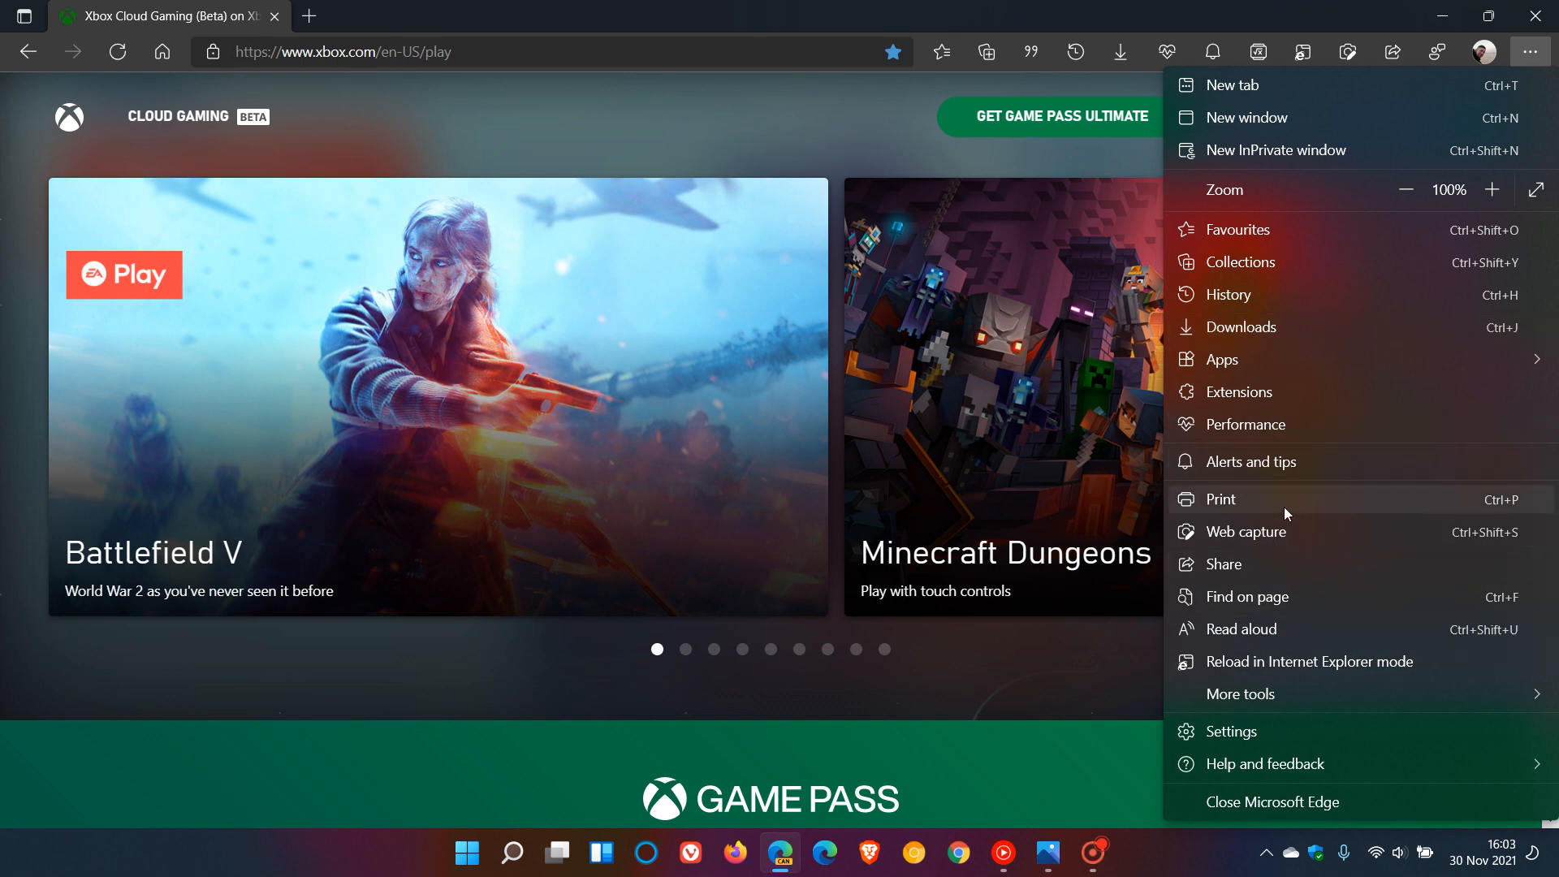
left_click(636, 130)
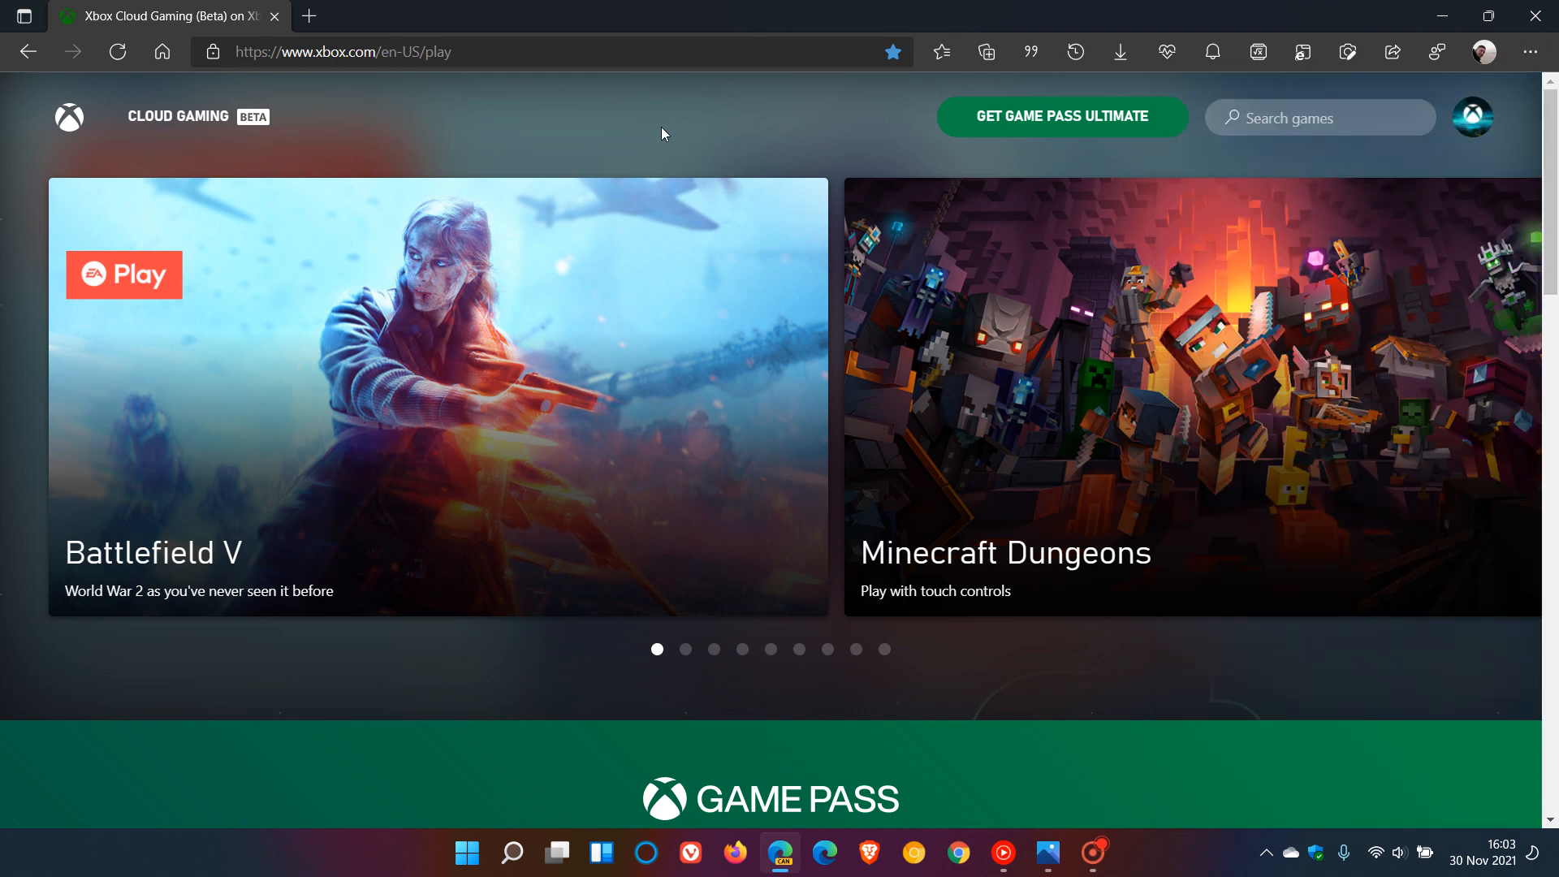
- Return from Xbox Cloud Gaming to the glacier new tab page via Home
left_click(163, 53)
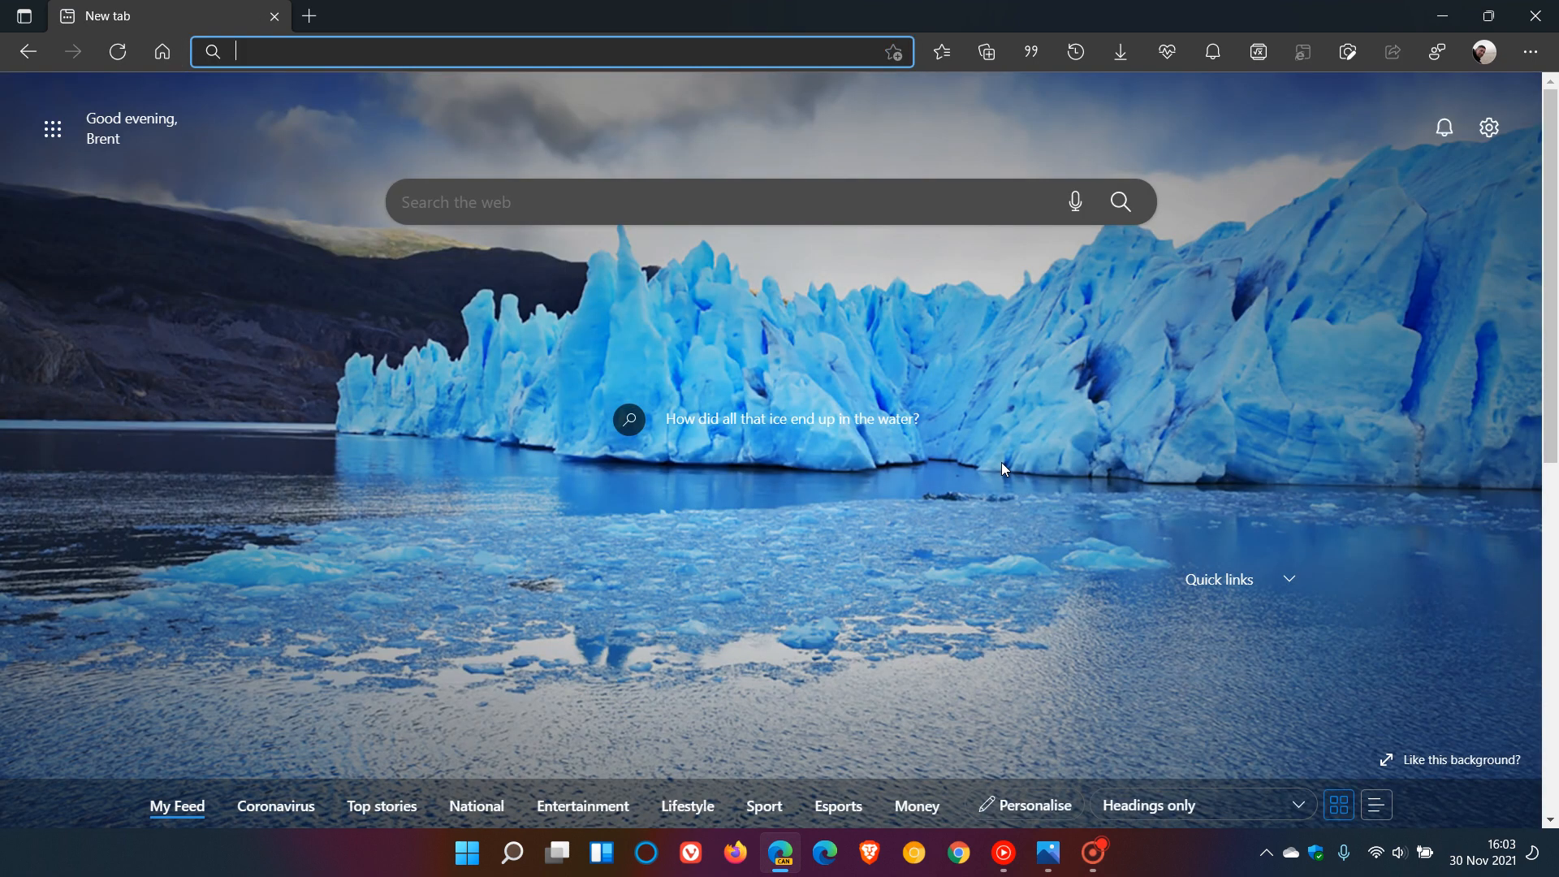